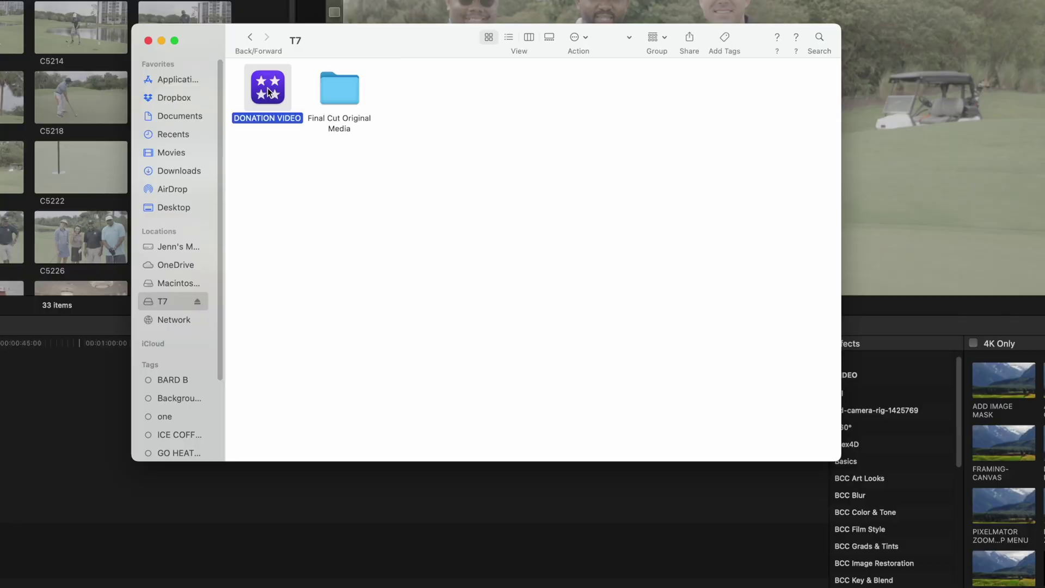
# Browse the DONATION VIDEO package's 5-2-23 Original Media folder of alias clips C5212–C5243.
pyautogui.rightClick(269, 89)
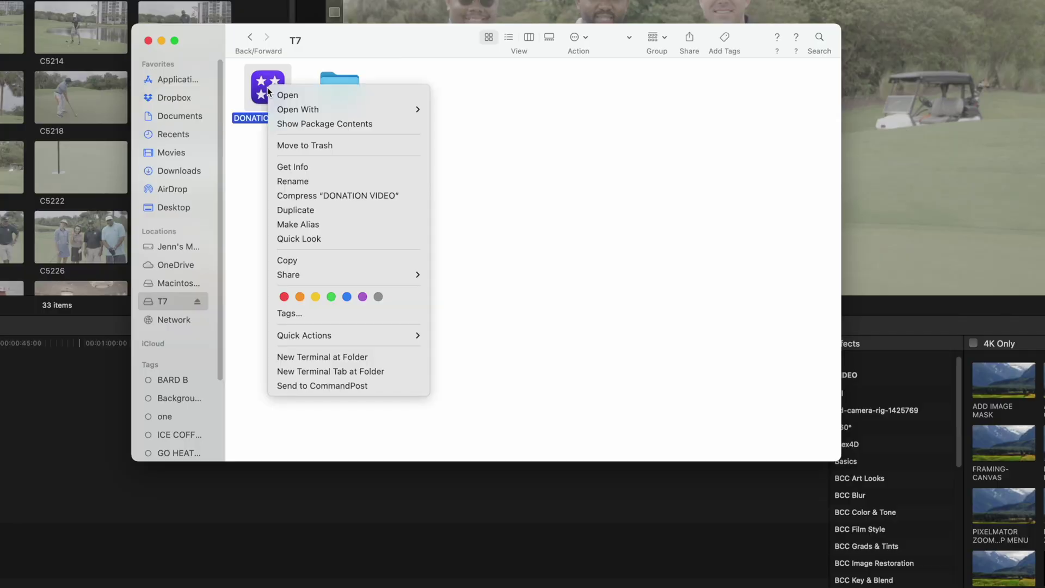
pyautogui.click(285, 123)
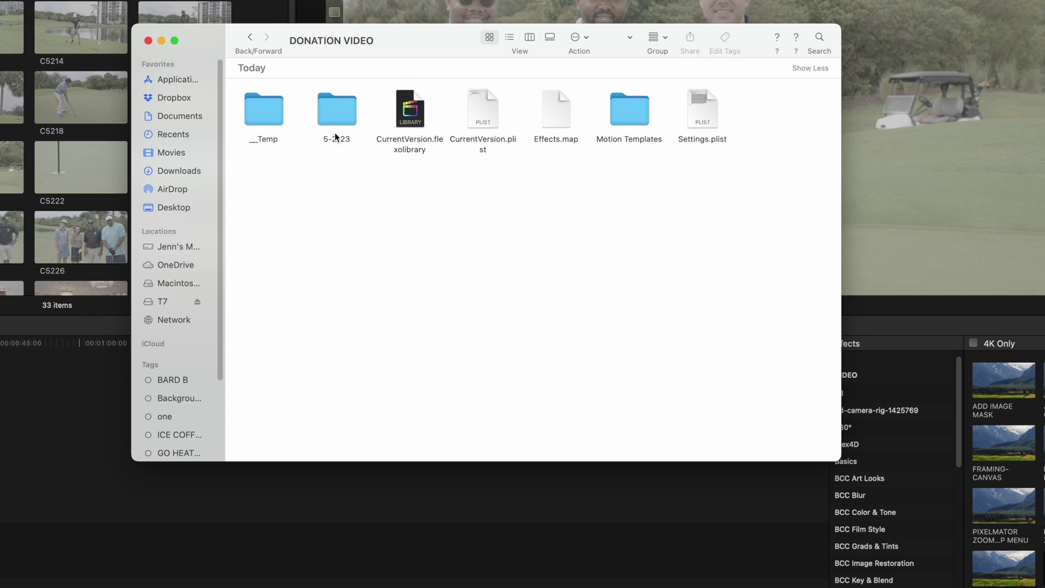
pyautogui.doubleClick(335, 114)
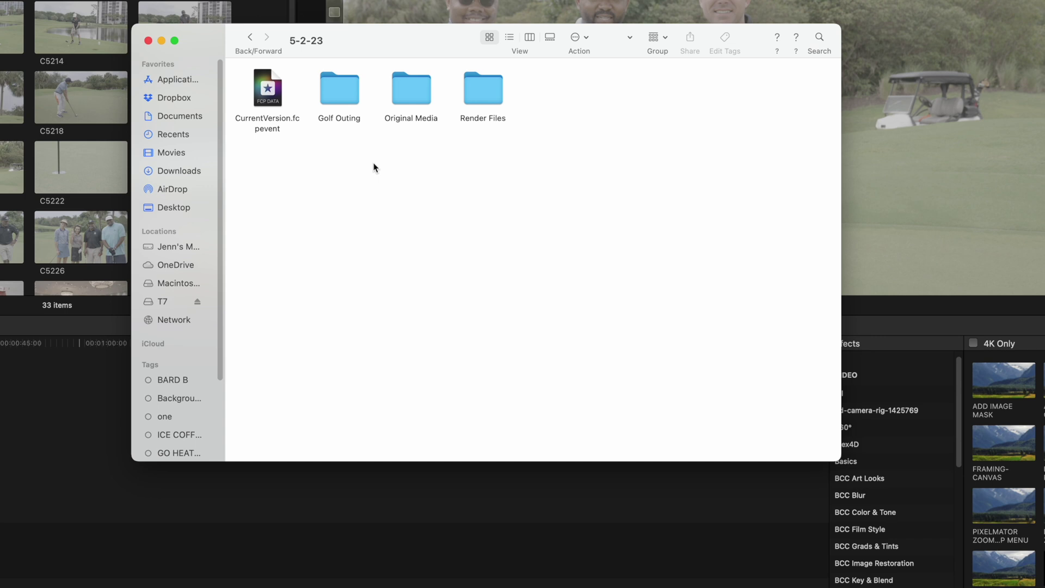
pyautogui.doubleClick(411, 80)
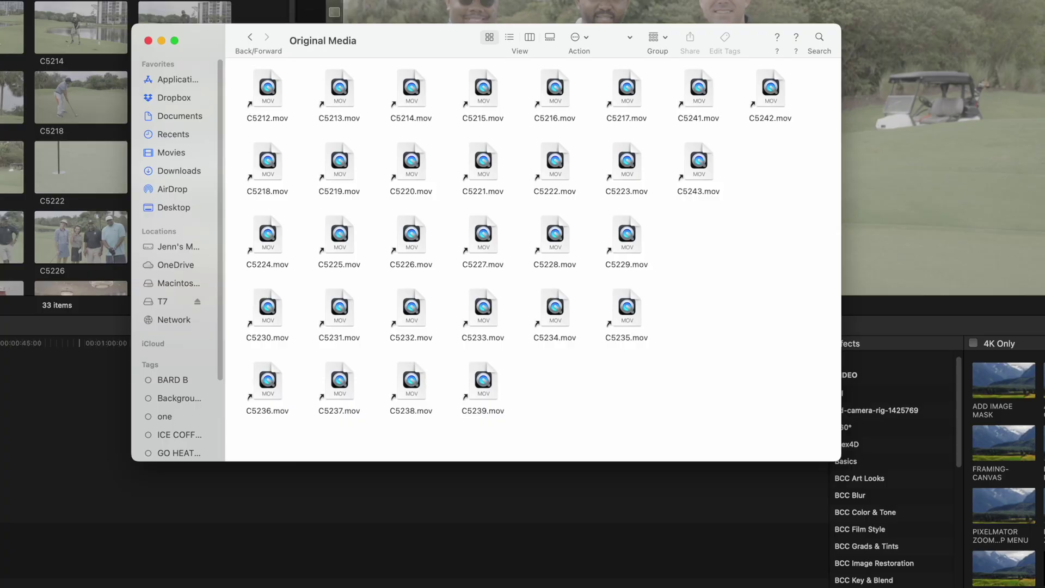
pyautogui.click(250, 36)
# Inspect C5223, C5222 and C5213 in Final Cut Original Media's 2020-07-28 folder, then return to T7.
pyautogui.click(250, 37)
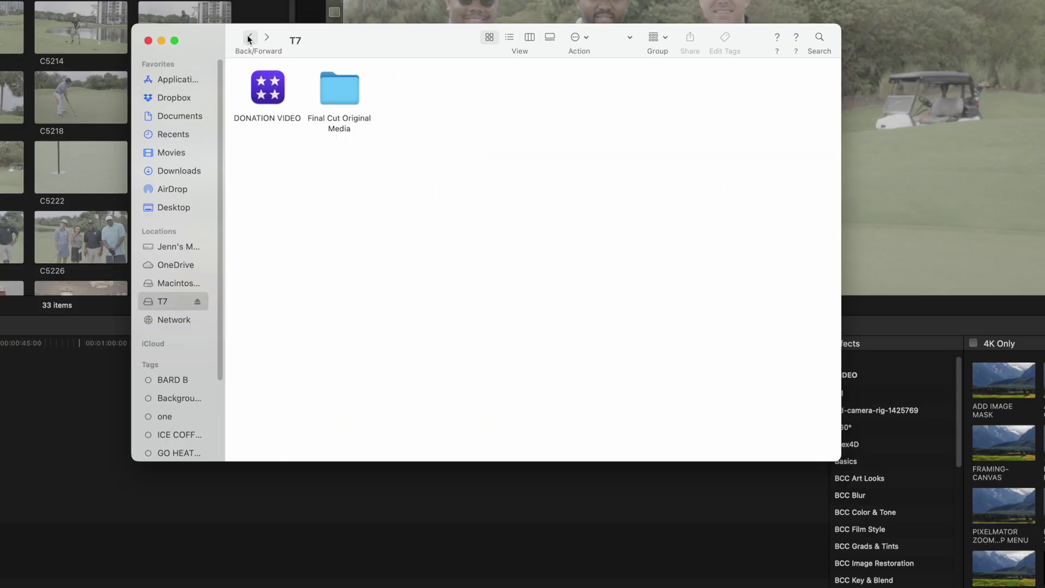
pyautogui.doubleClick(336, 92)
pyautogui.doubleClick(277, 94)
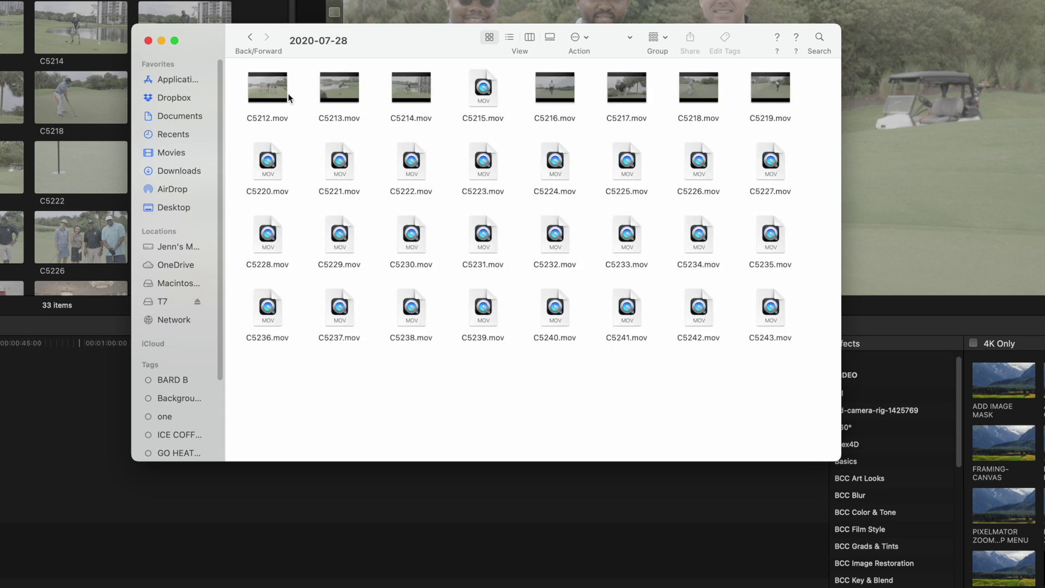
pyautogui.click(484, 193)
pyautogui.click(421, 193)
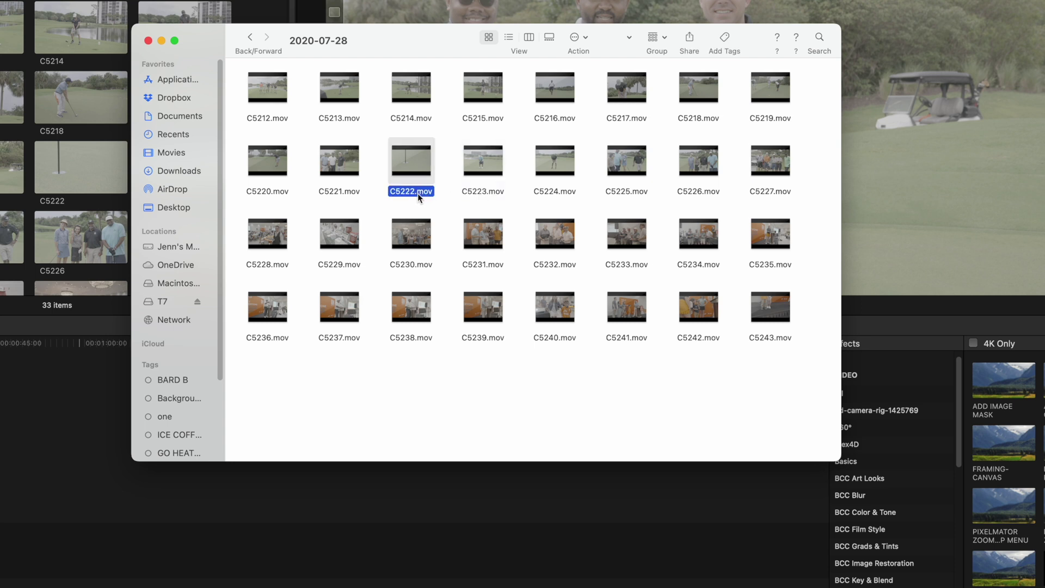
pyautogui.moveTo(394, 171)
pyautogui.click(358, 121)
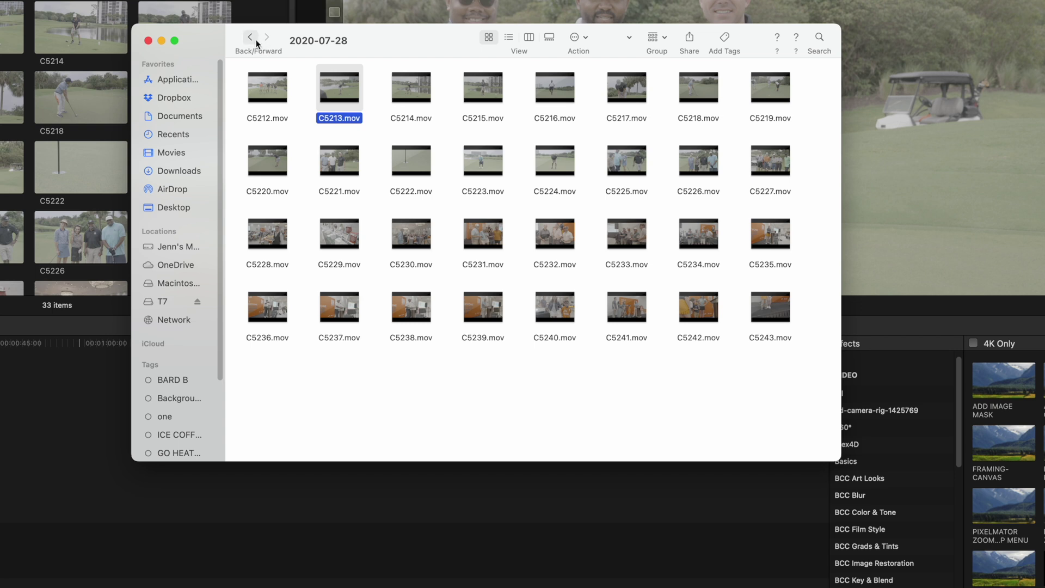
pyautogui.click(258, 43)
pyautogui.click(257, 44)
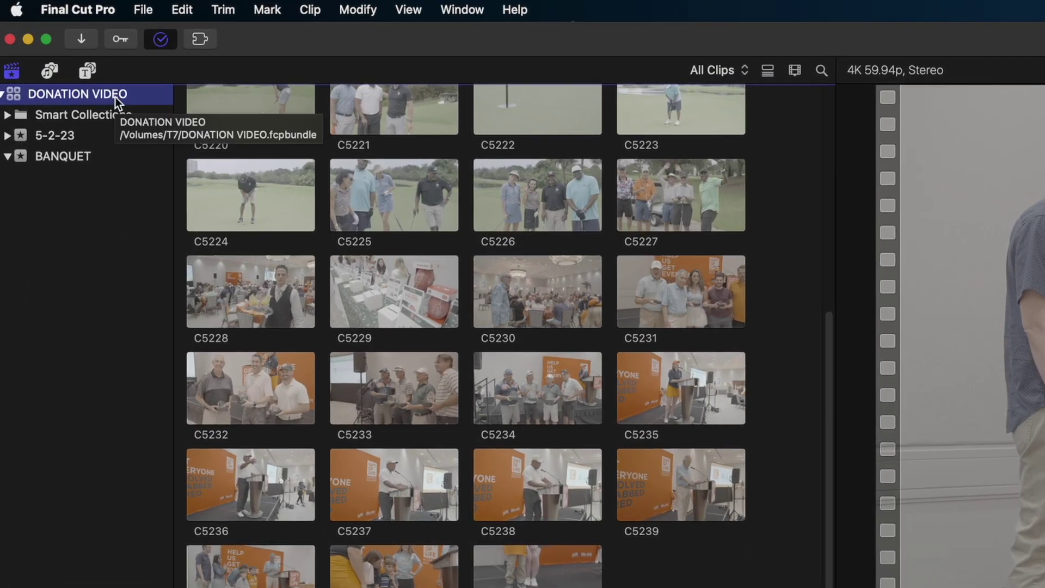
pyautogui.click(140, 6)
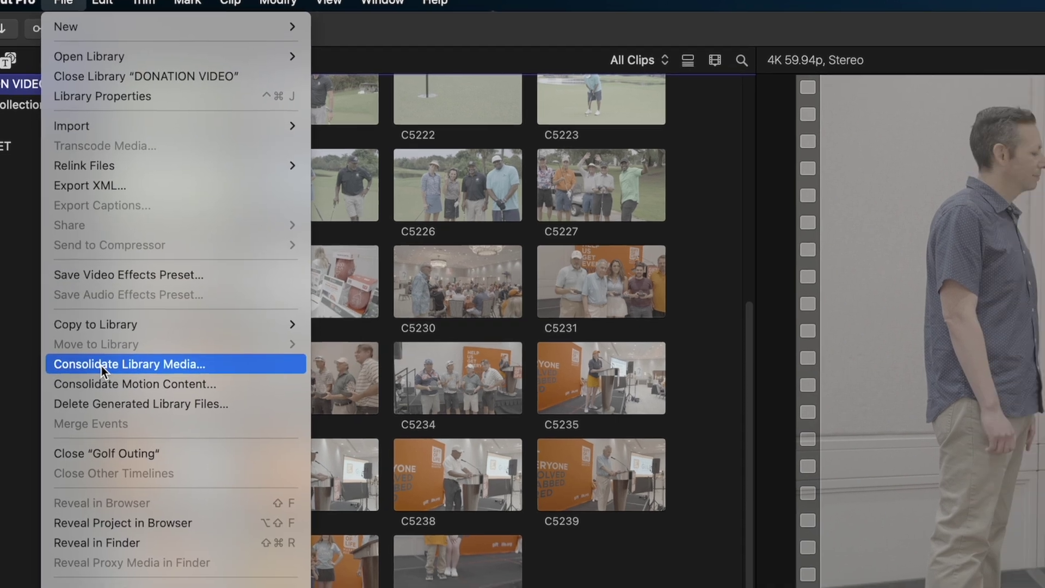
pyautogui.click(181, 374)
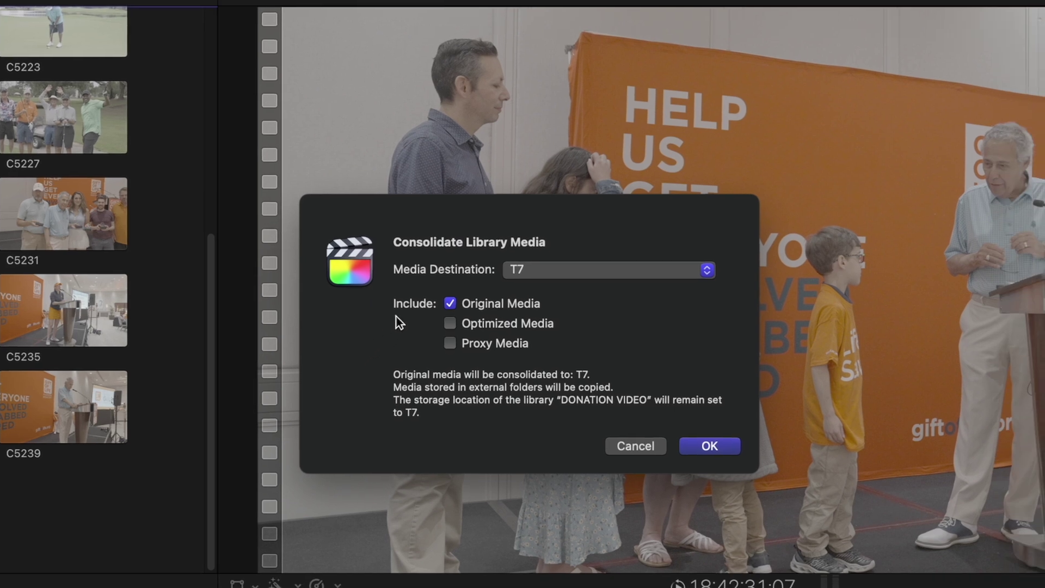
pyautogui.click(537, 271)
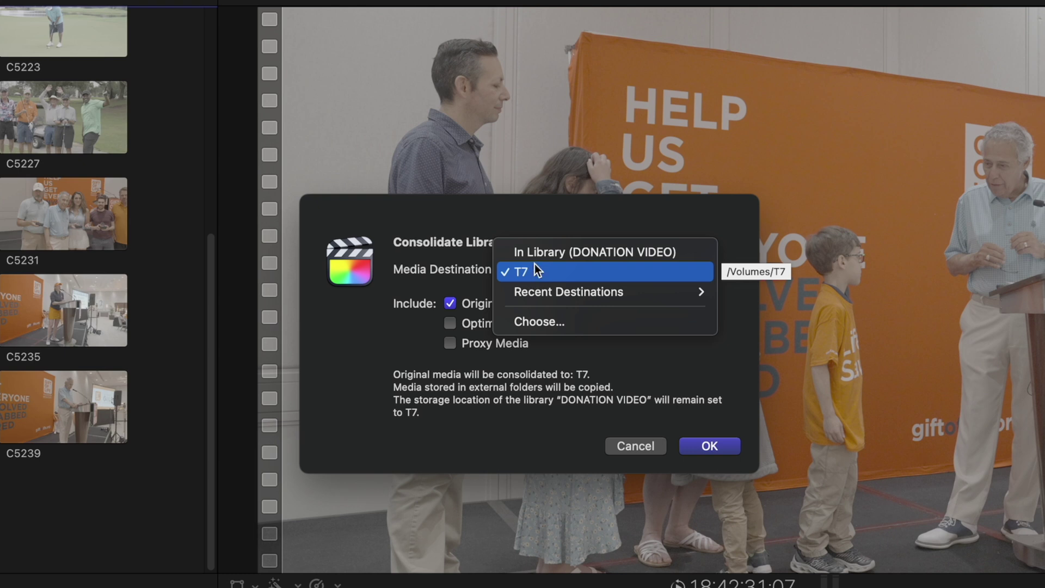
pyautogui.click(535, 253)
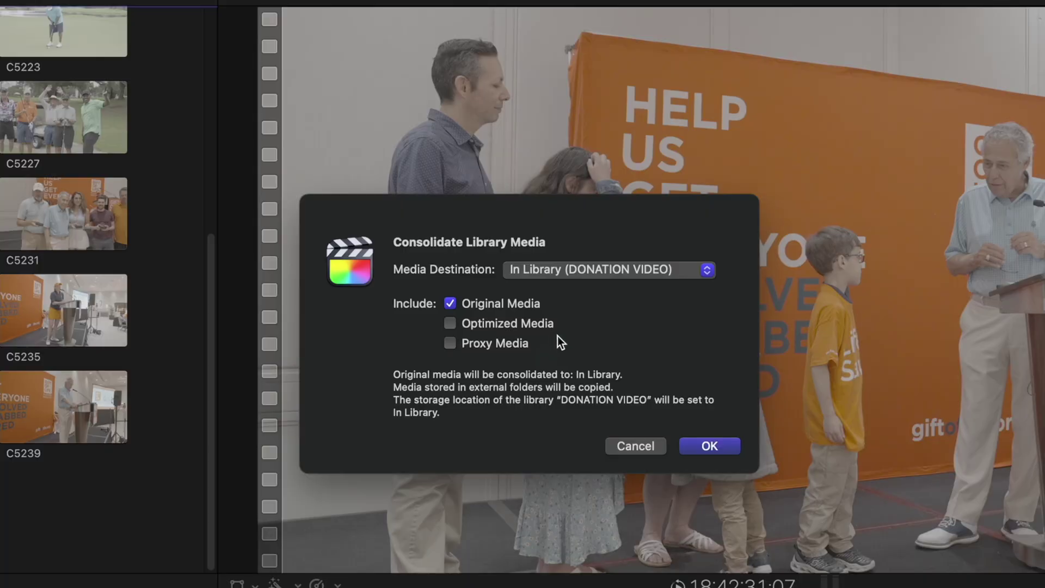
pyautogui.click(451, 322)
pyautogui.click(451, 343)
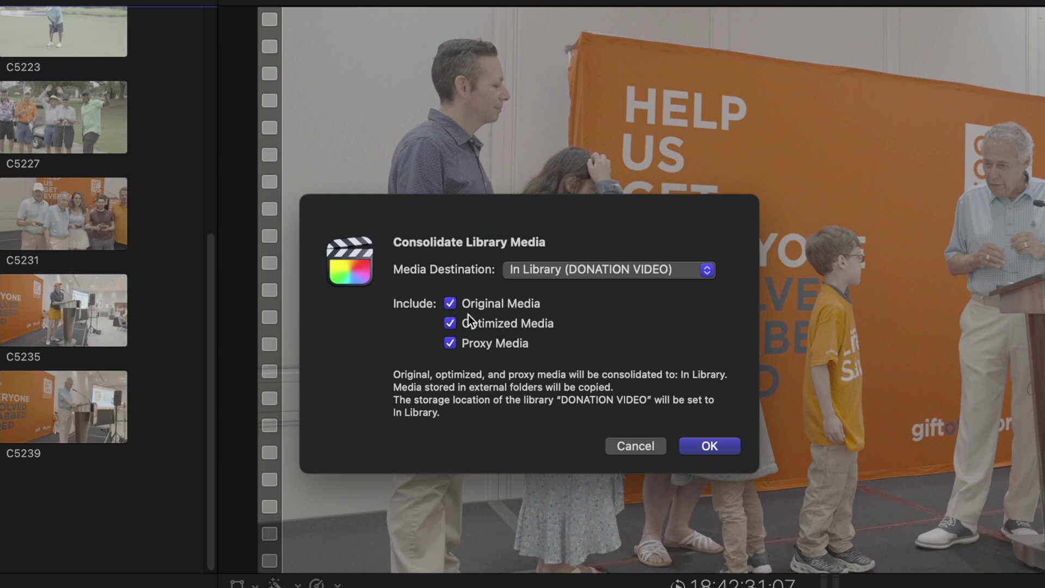
pyautogui.click(711, 447)
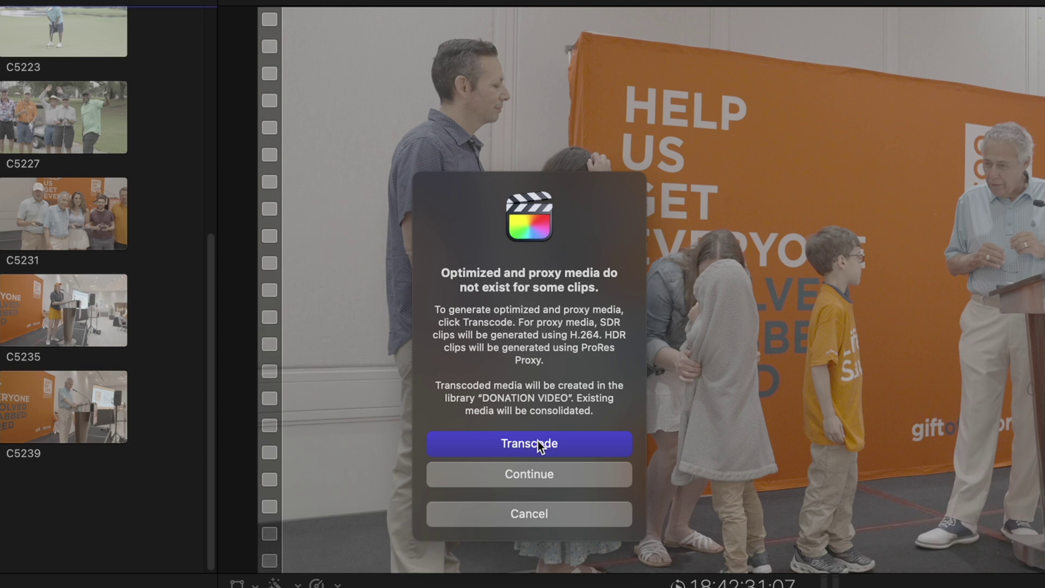
pyautogui.click(498, 513)
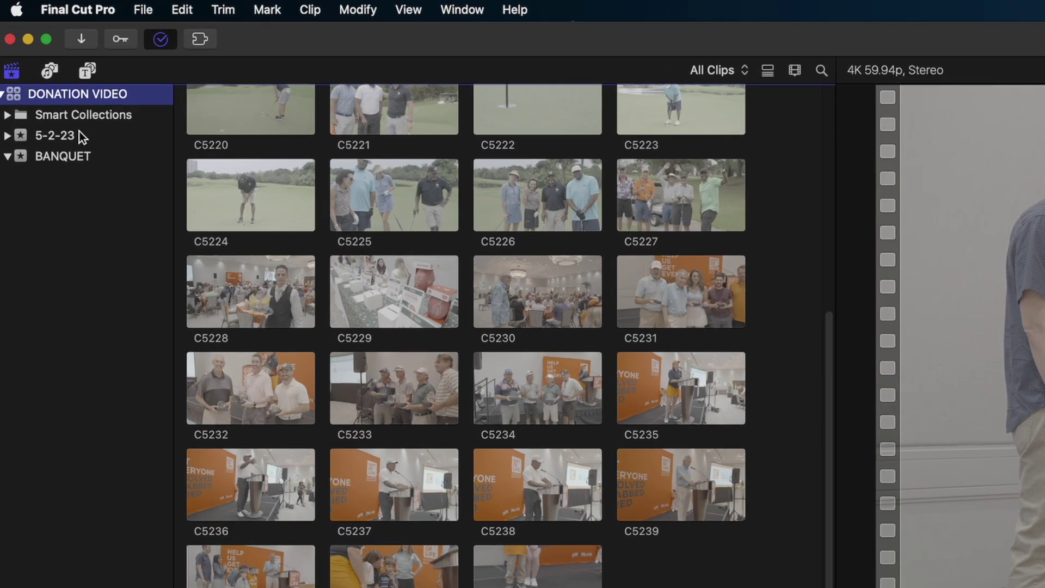
# Show the 5-2-23 event's Golf Outing project and clips, and look over the File menu.
pyautogui.click(77, 136)
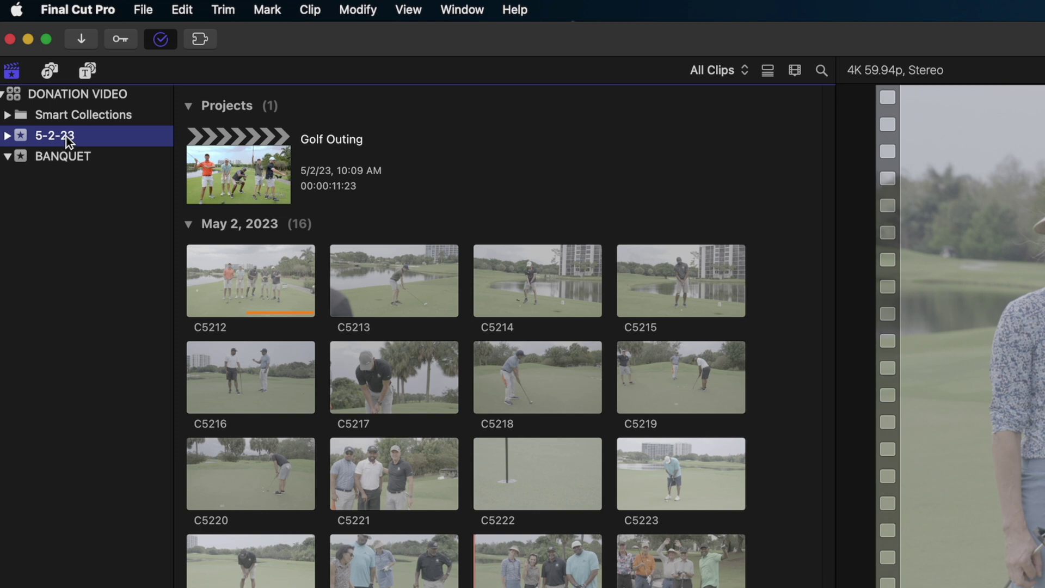
pyautogui.click(143, 9)
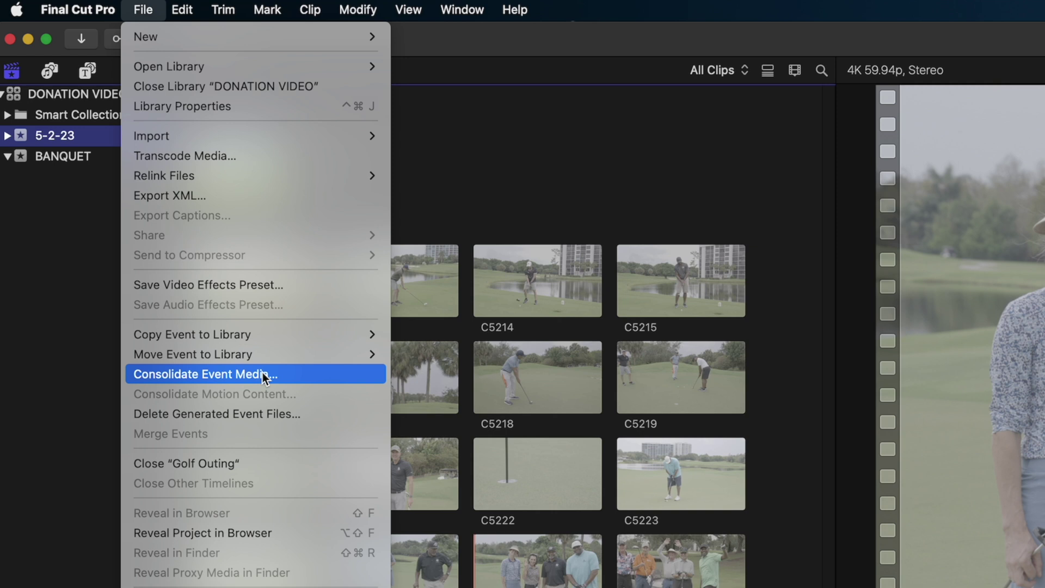
pyautogui.click(626, 166)
# Select clips C5213, C5214 and C5215 and review the File menu's clip options.
pyautogui.click(361, 273)
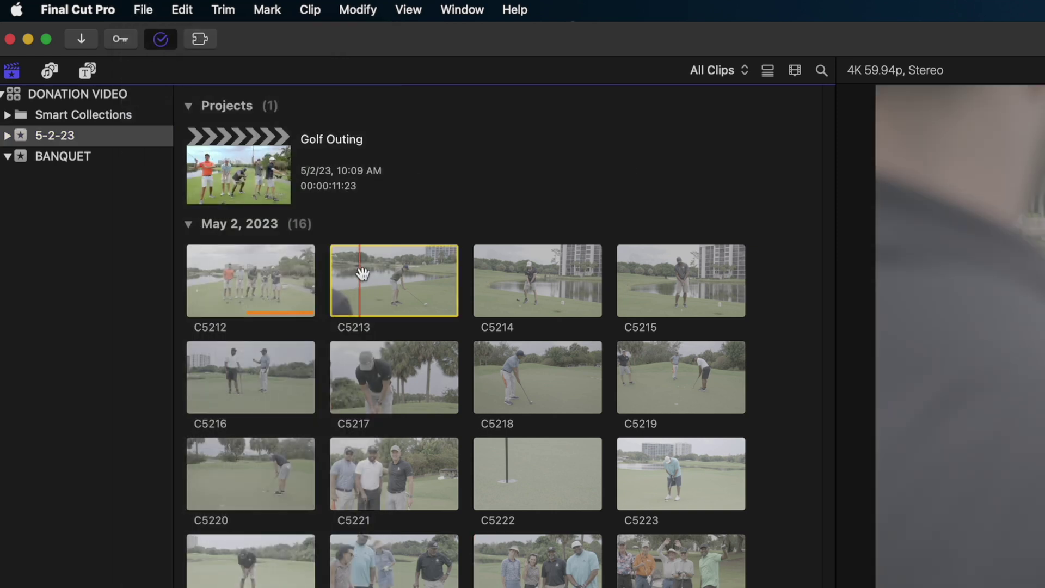
pyautogui.keyDown('super'); pyautogui.click(522, 285); pyautogui.keyUp('super')
pyautogui.keyDown('super'); pyautogui.click(662, 290); pyautogui.keyUp('super')
pyautogui.click(143, 9)
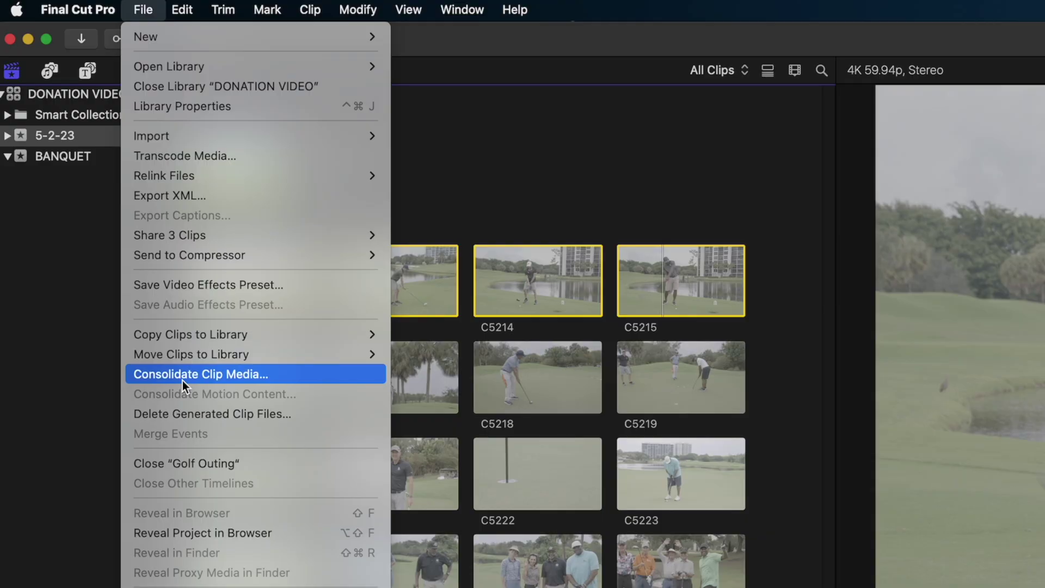
pyautogui.moveTo(165, 360)
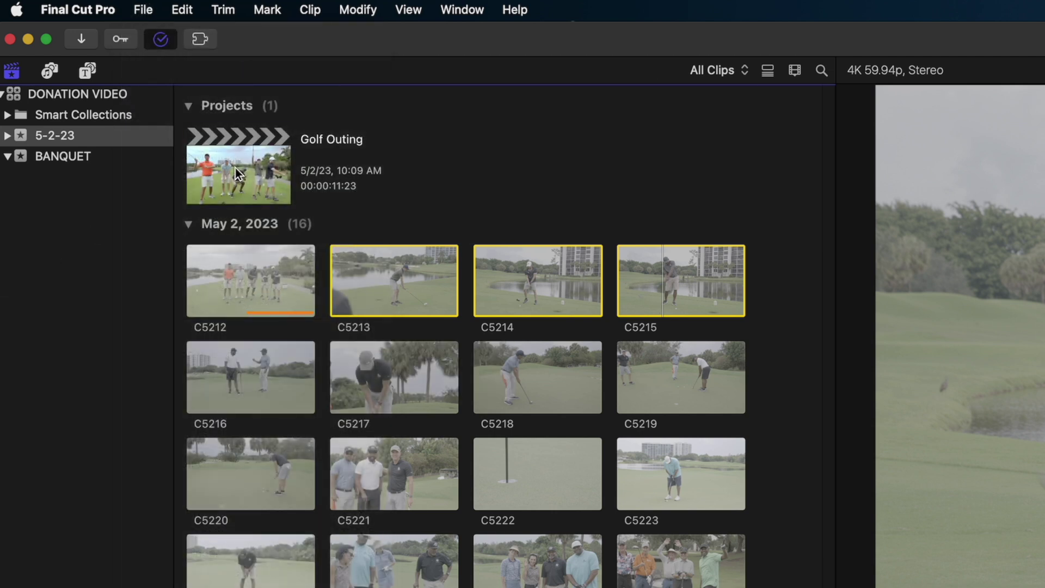
# Select the Golf Outing project and look over its File menu options.
pyautogui.click(231, 168)
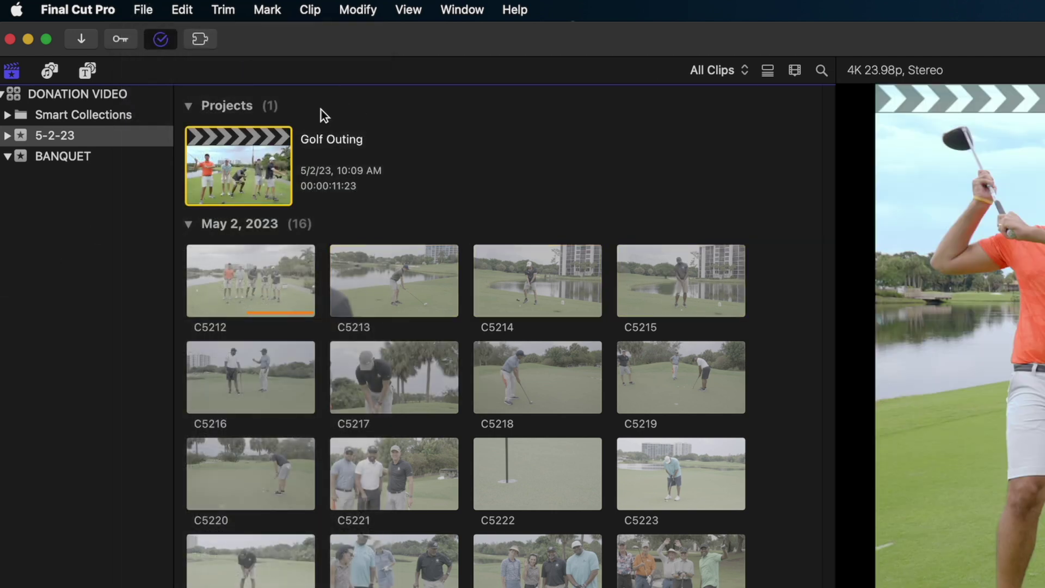
pyautogui.click(143, 9)
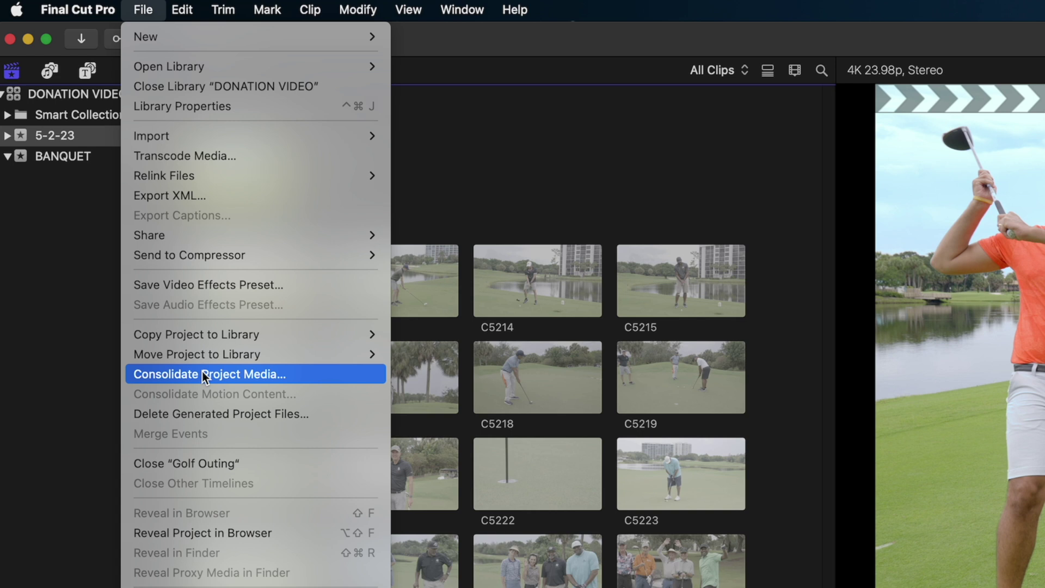
pyautogui.click(53, 325)
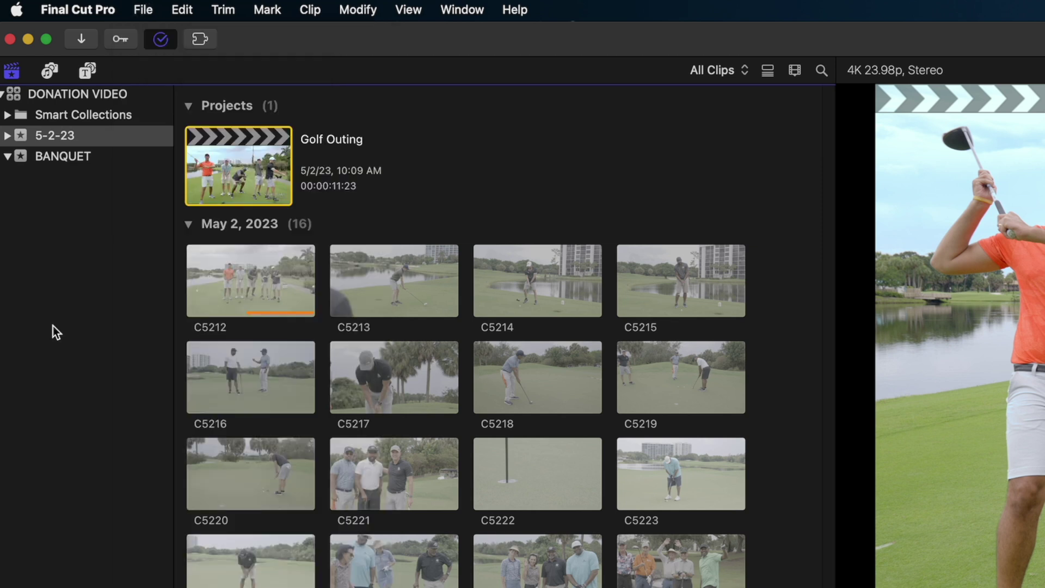
# Consolidate the whole library's original media, excluding optimized and proxy, and monitor Background Tasks progress.
pyautogui.click(136, 98)
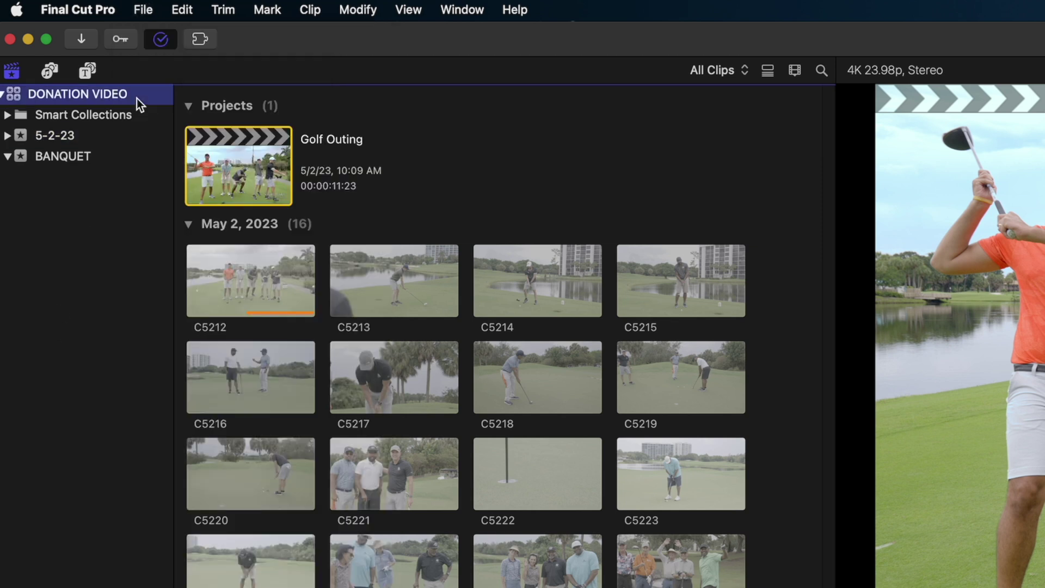
pyautogui.click(141, 9)
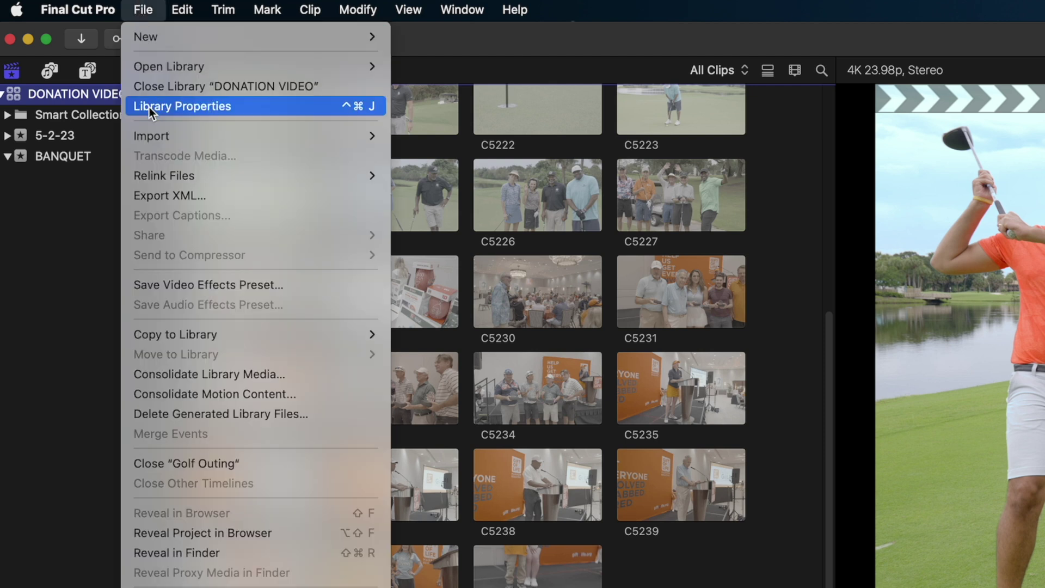
pyautogui.click(174, 376)
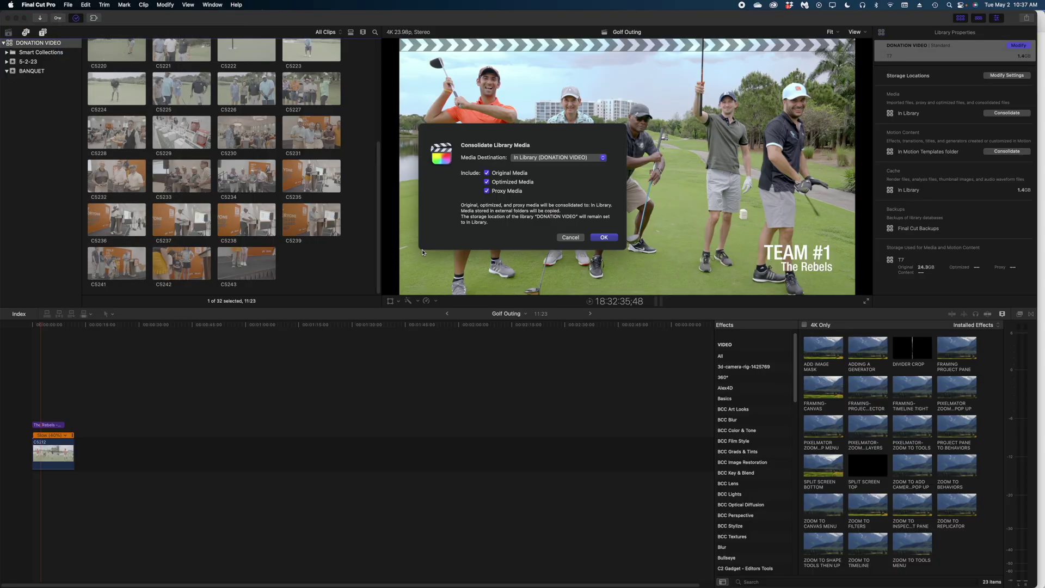
pyautogui.click(487, 182)
pyautogui.click(487, 191)
pyautogui.click(602, 240)
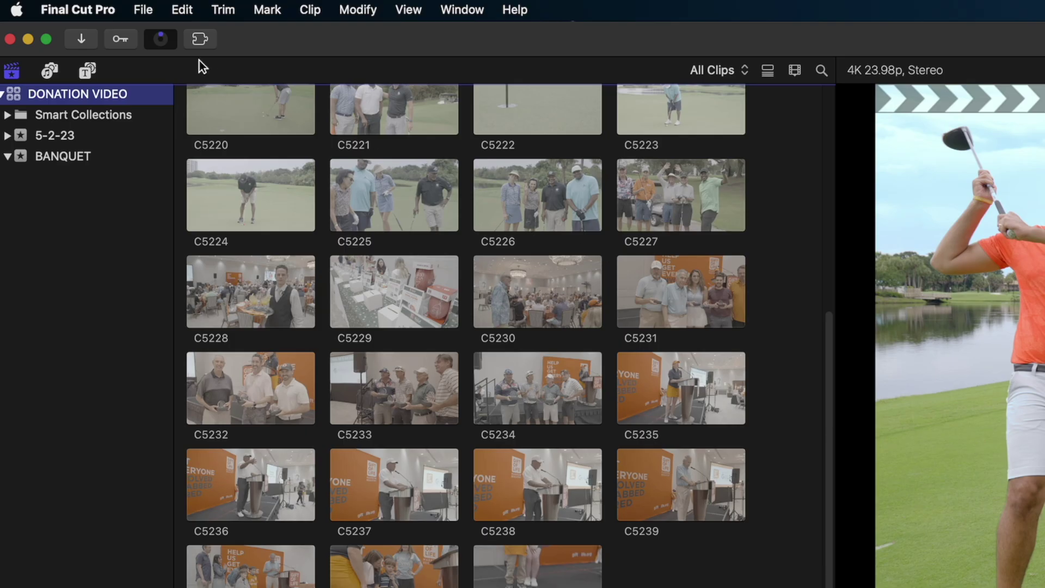
pyautogui.click(160, 40)
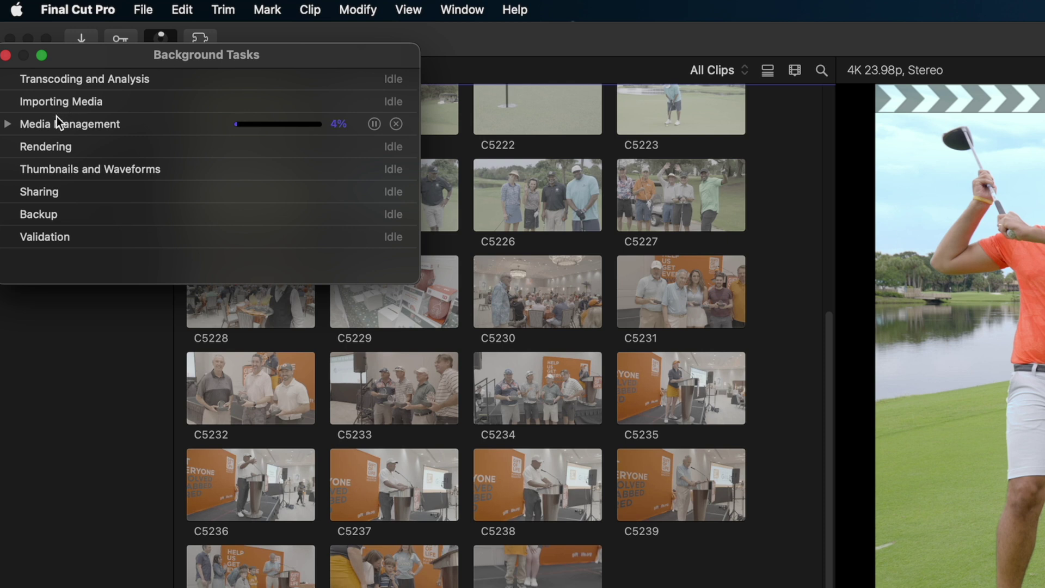
pyautogui.click(8, 124)
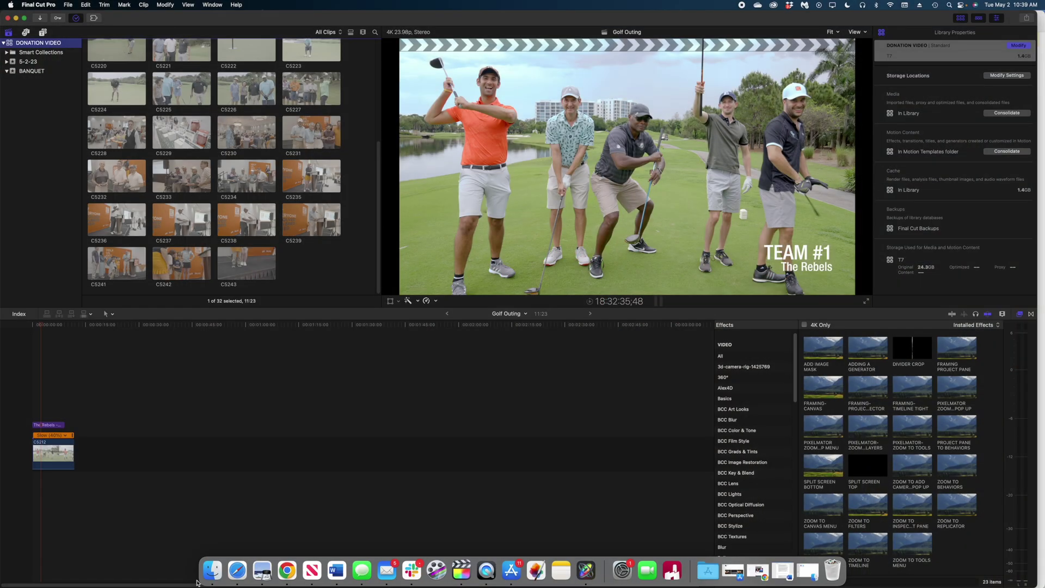
# In Finder, browse the DONATION VIDEO package's 5-2-23 Original Media clips, then return to T7.
pyautogui.click(212, 568)
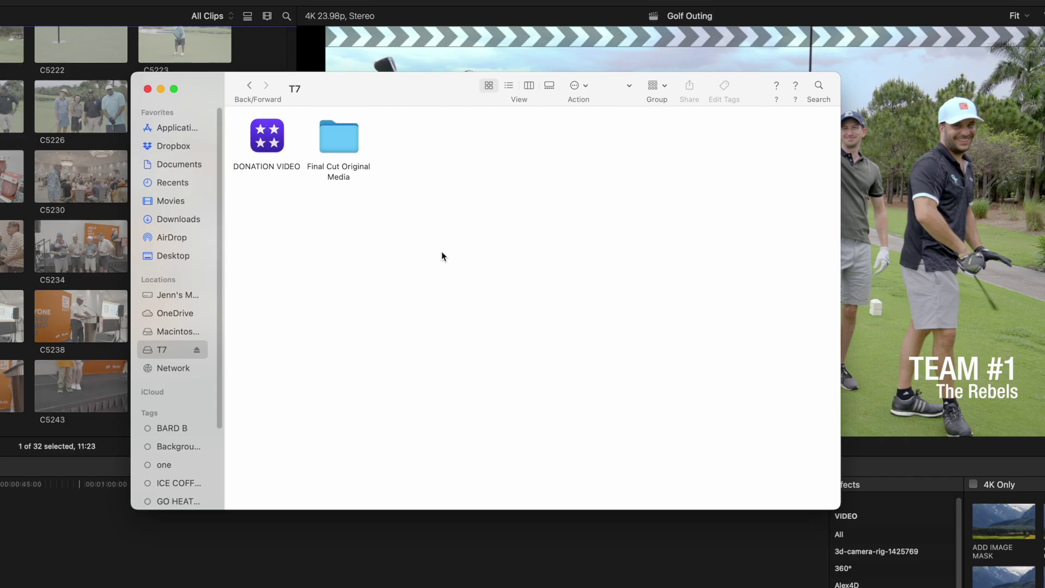
pyautogui.rightClick(358, 108)
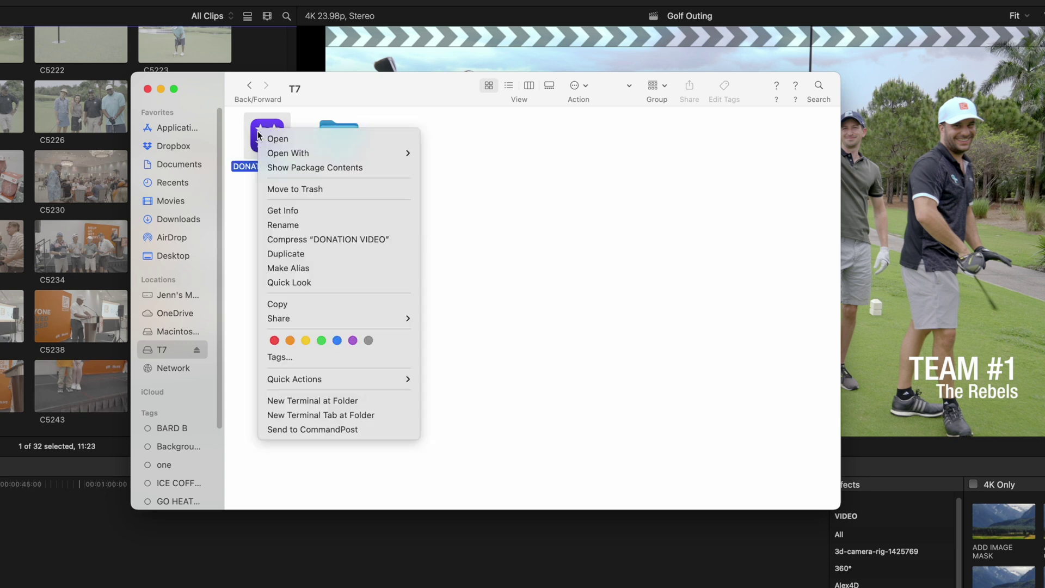
pyautogui.click(296, 167)
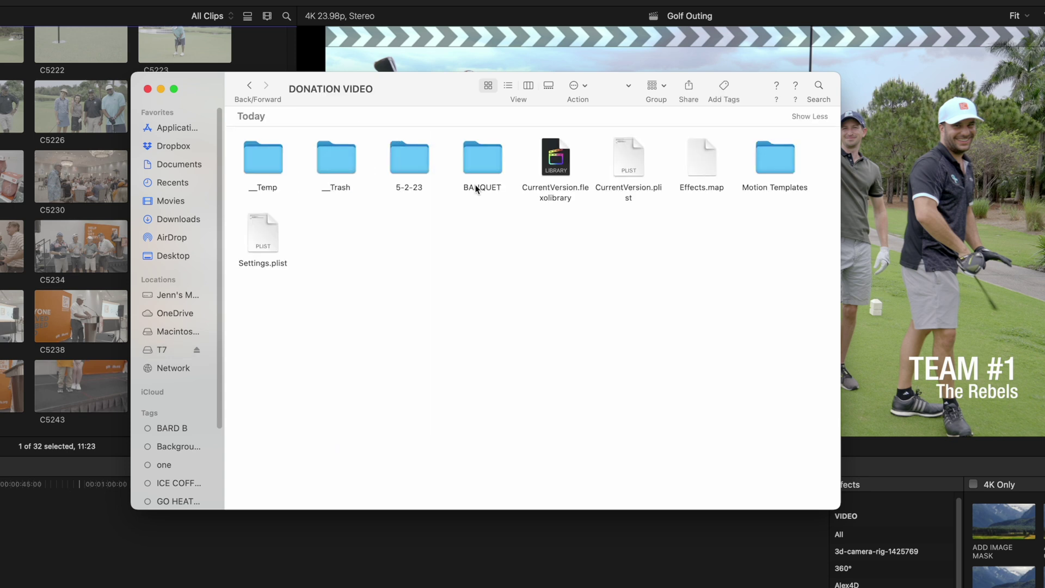
pyautogui.doubleClick(428, 166)
pyautogui.click(421, 133)
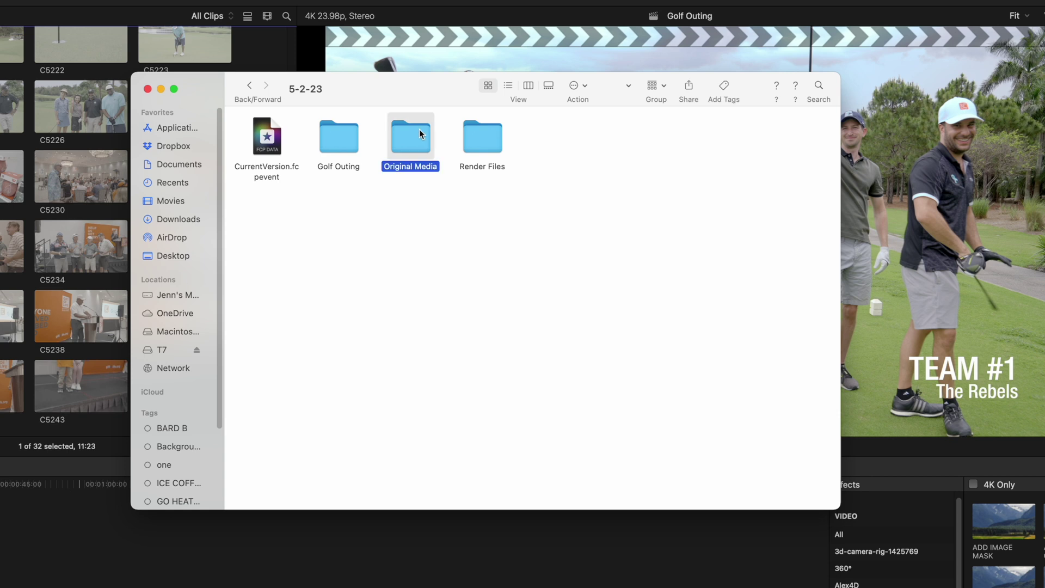
pyautogui.doubleClick(419, 133)
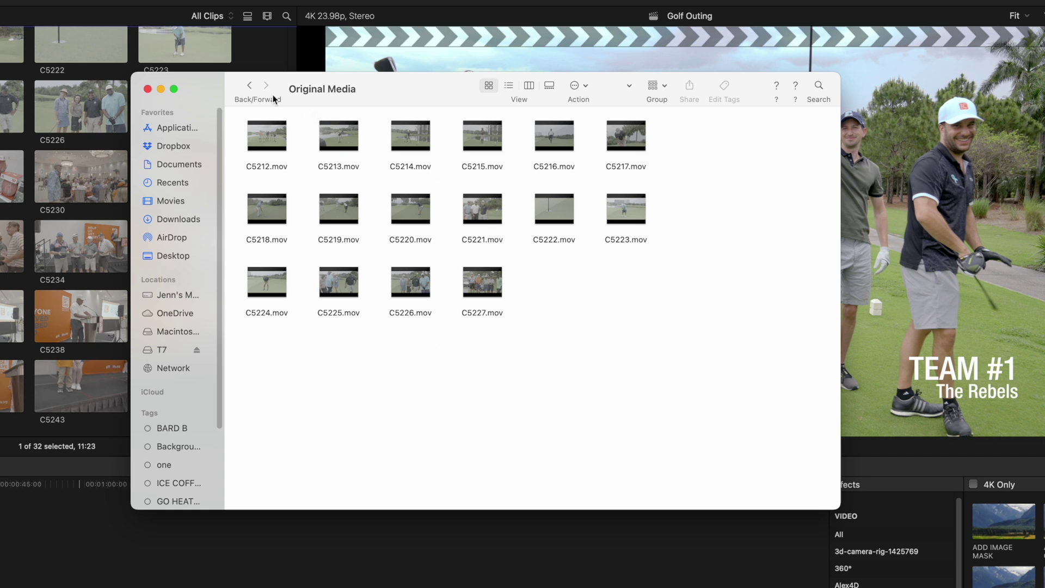
pyautogui.click(250, 86)
pyautogui.click(254, 88)
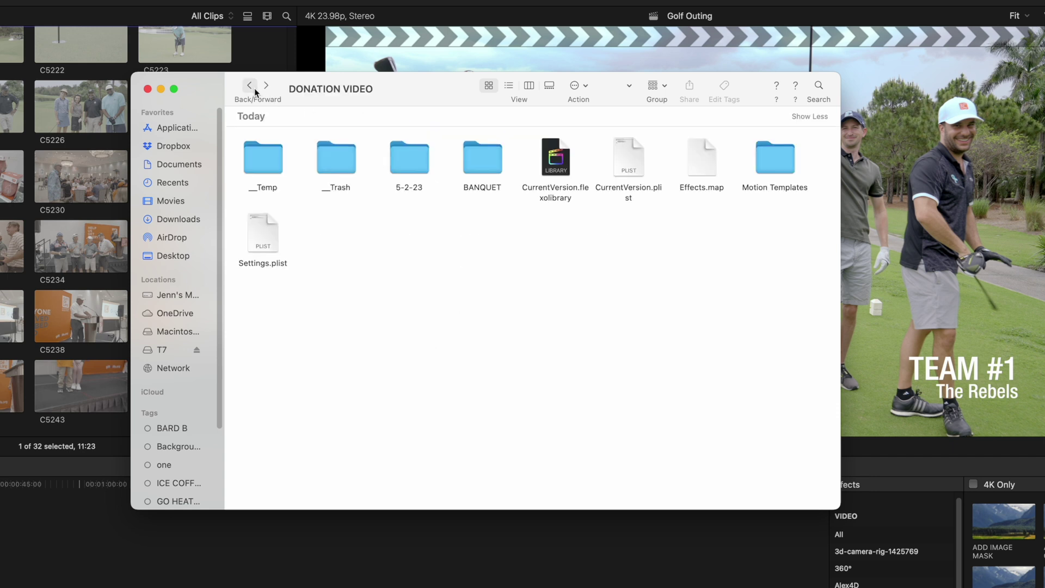
pyautogui.click(254, 88)
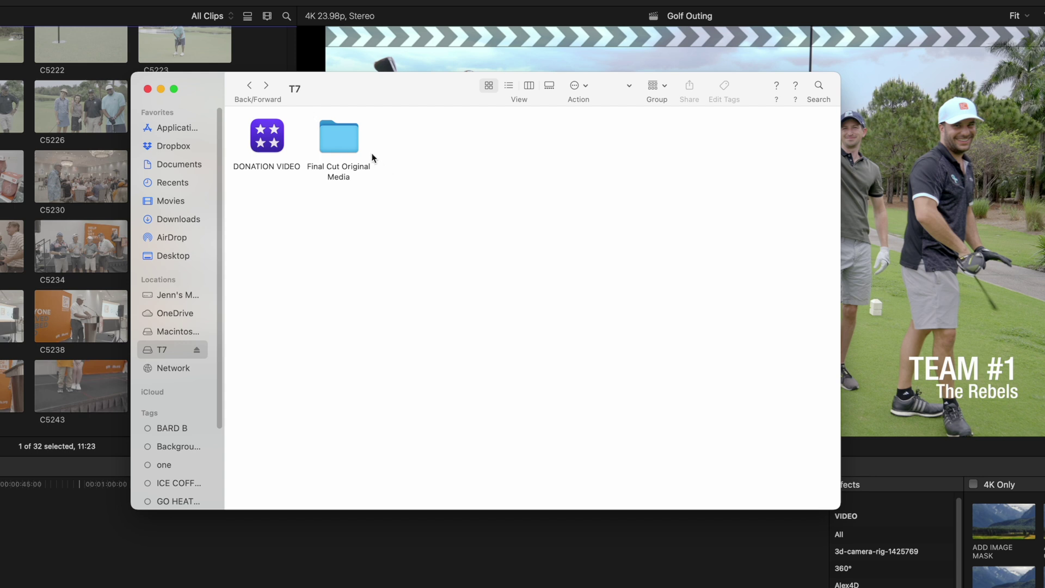
# Check the 2020-07-28 clips in Final Cut Original Media, then move that folder to the Trash.
pyautogui.doubleClick(335, 129)
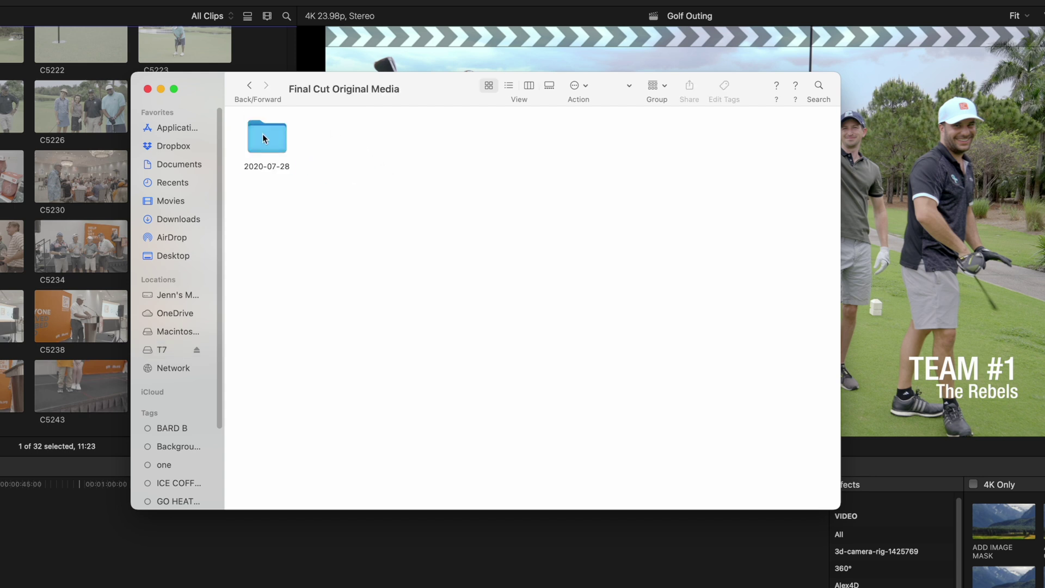
pyautogui.doubleClick(263, 137)
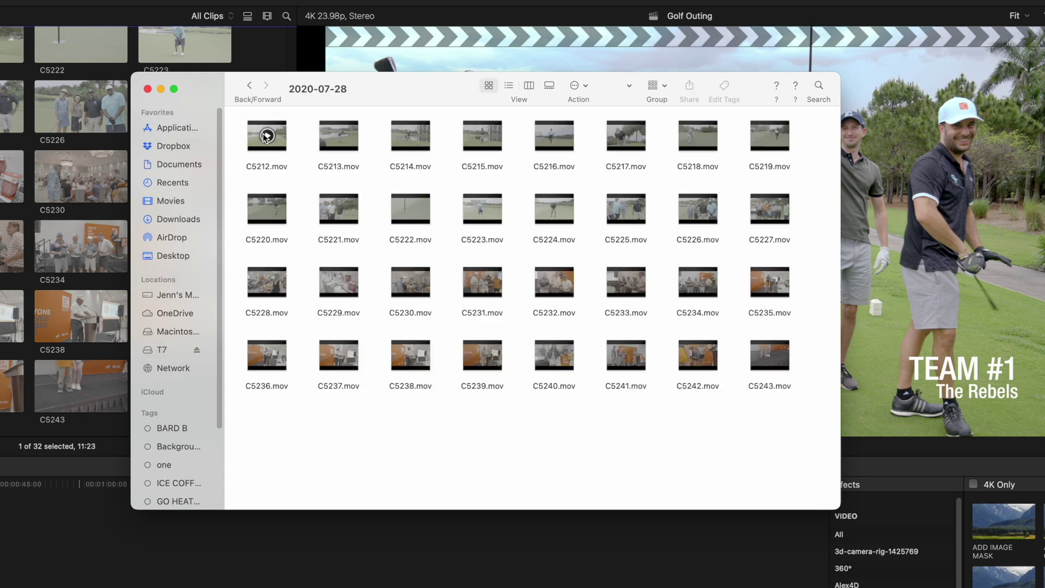
pyautogui.click(249, 85)
pyautogui.click(249, 86)
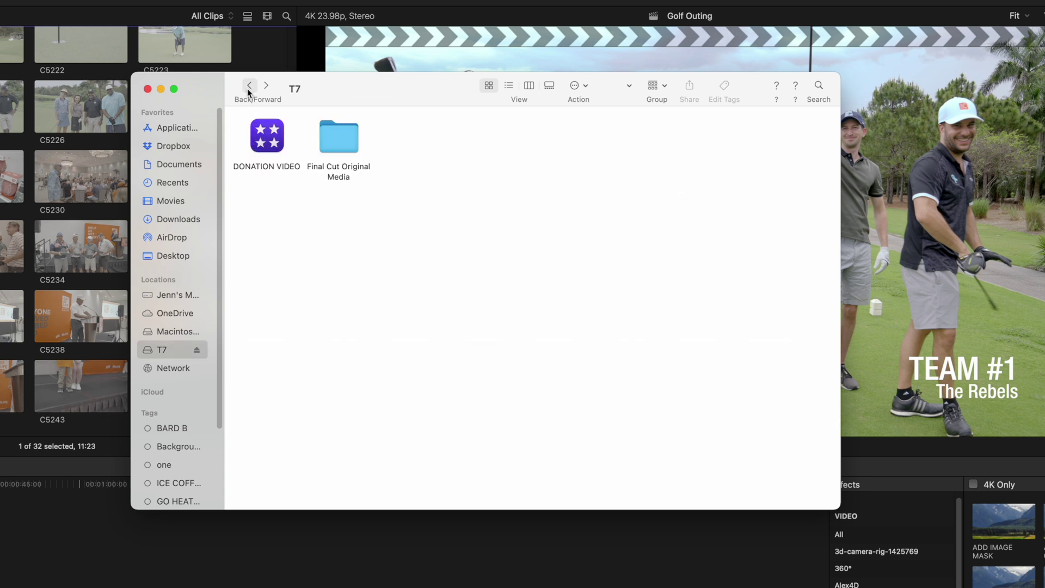
pyautogui.rightClick(342, 136)
pyautogui.click(364, 166)
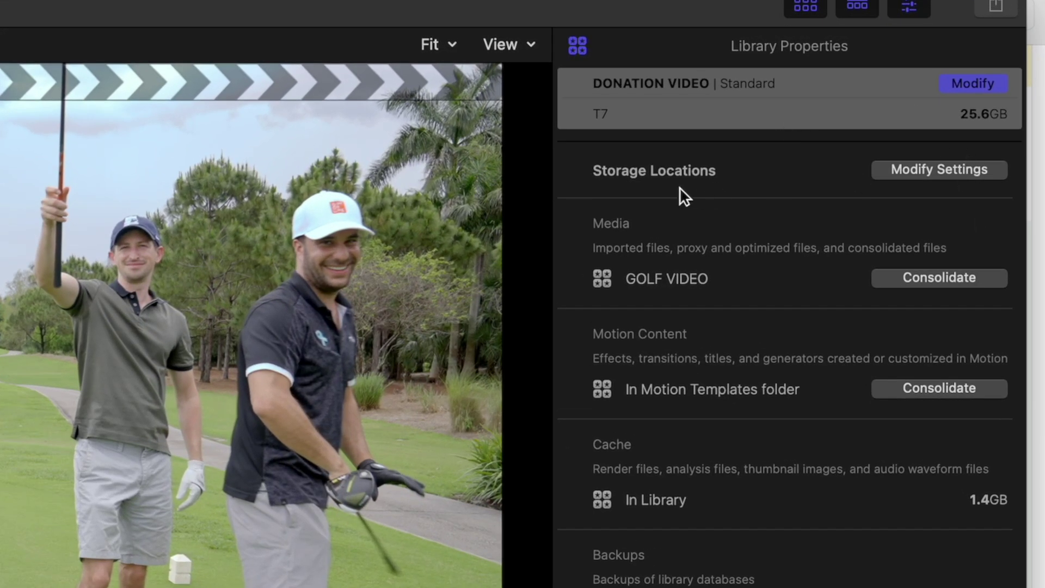
# Change the library's Media storage location from GOLF VIDEO to In Library.
pyautogui.click(947, 170)
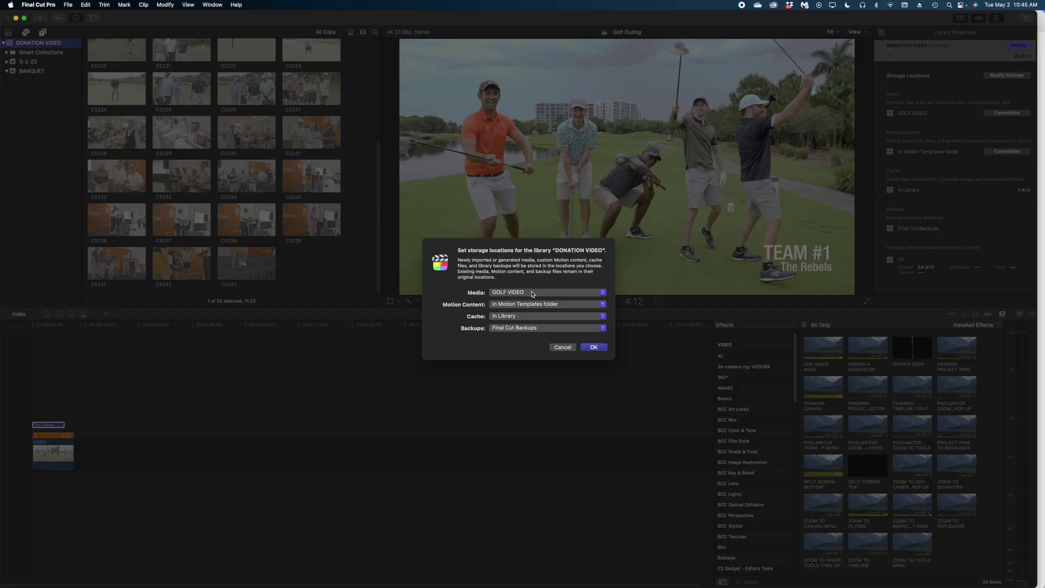
pyautogui.click(536, 355)
pyautogui.click(541, 276)
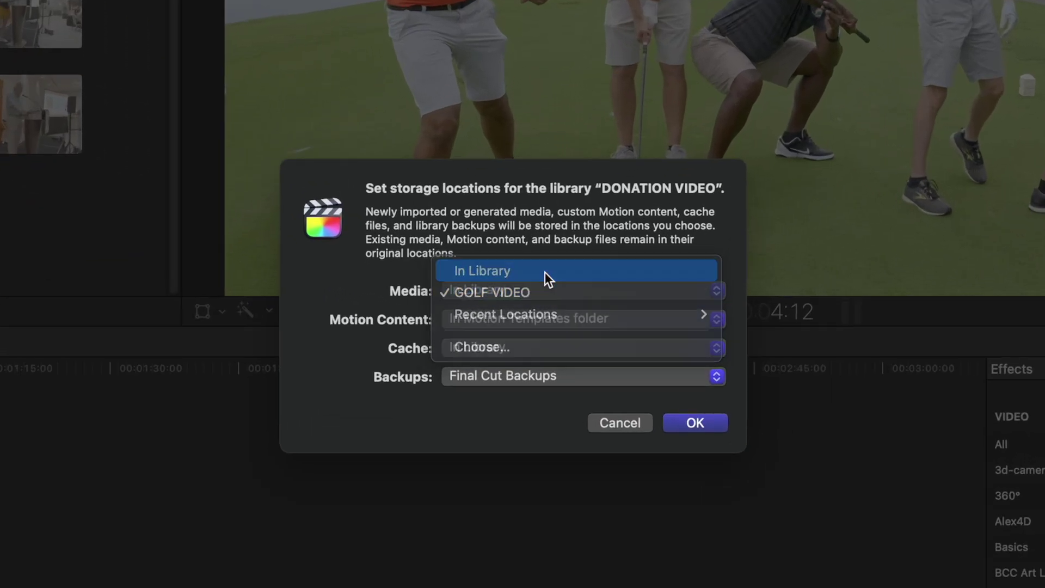
pyautogui.click(701, 416)
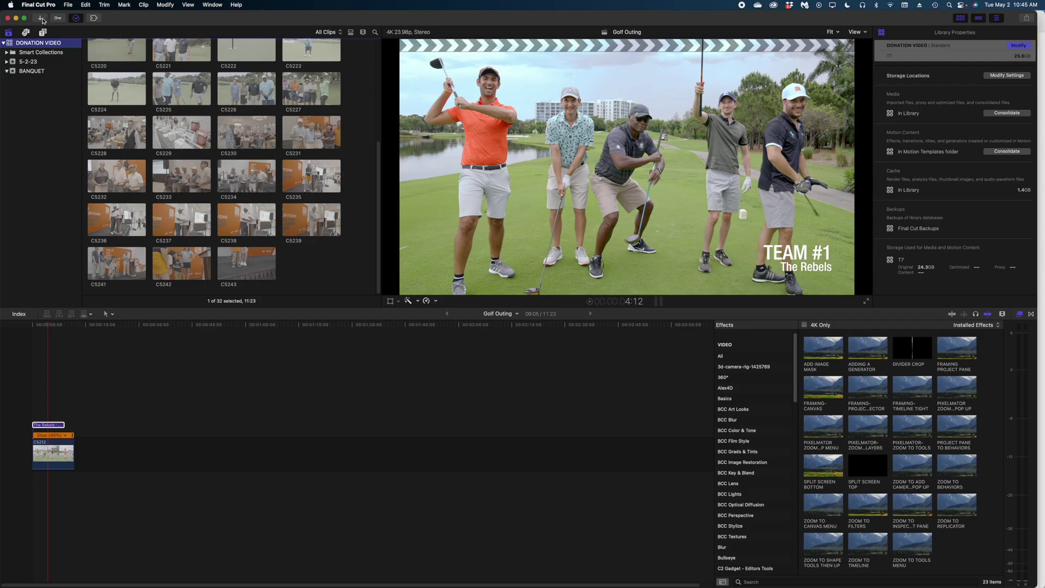
pyautogui.click(42, 19)
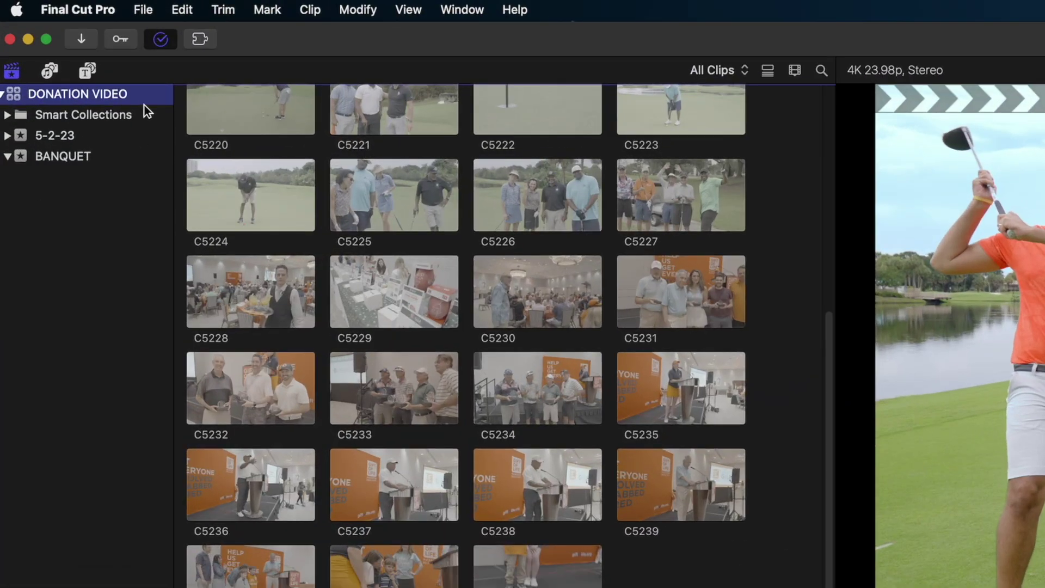
# Consolidate the library's media into a newly created GOLF VIDEO folder as Media Destination.
pyautogui.click(143, 9)
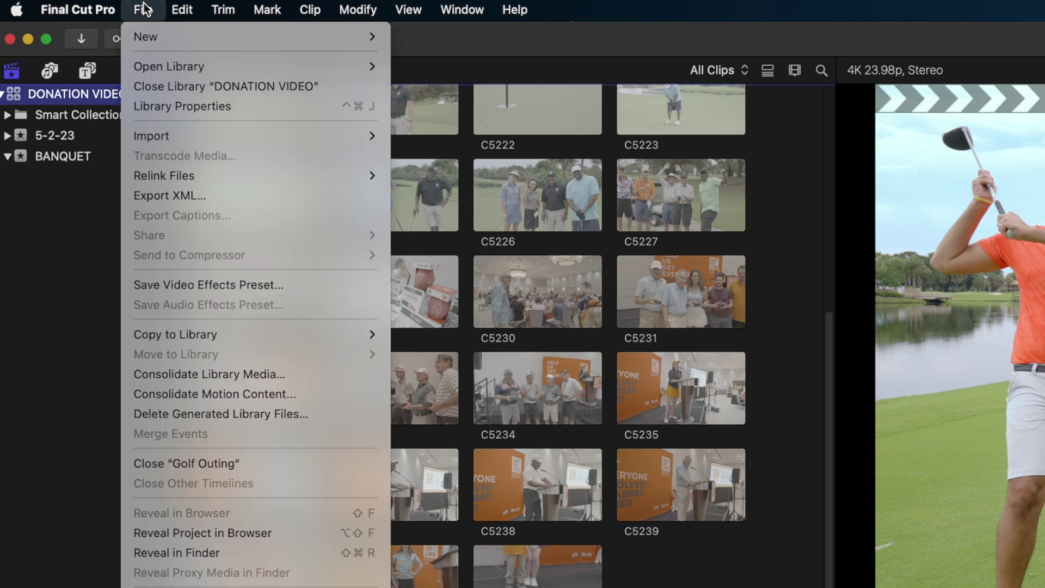
pyautogui.click(201, 375)
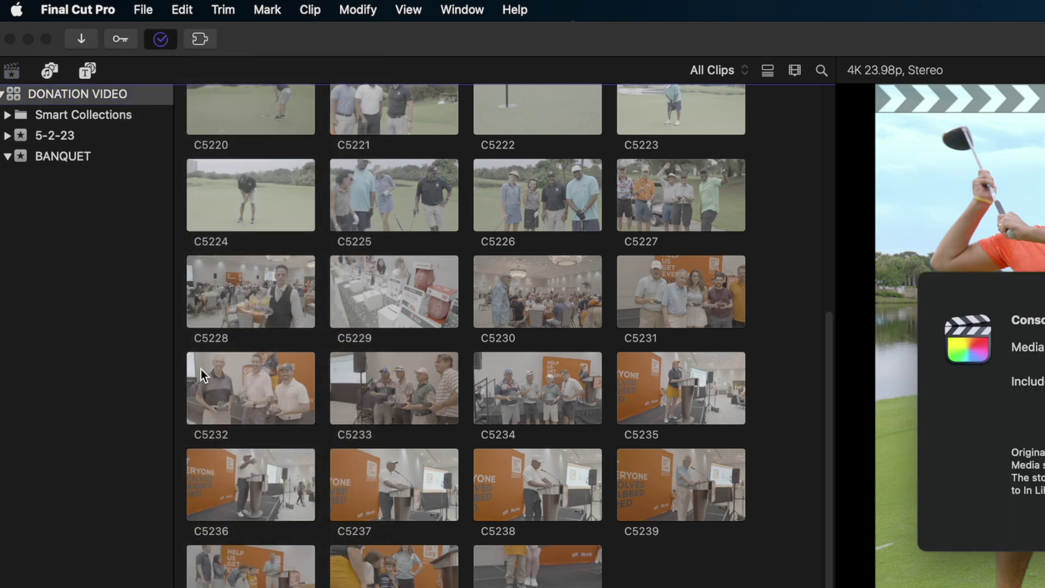
pyautogui.click(959, 310)
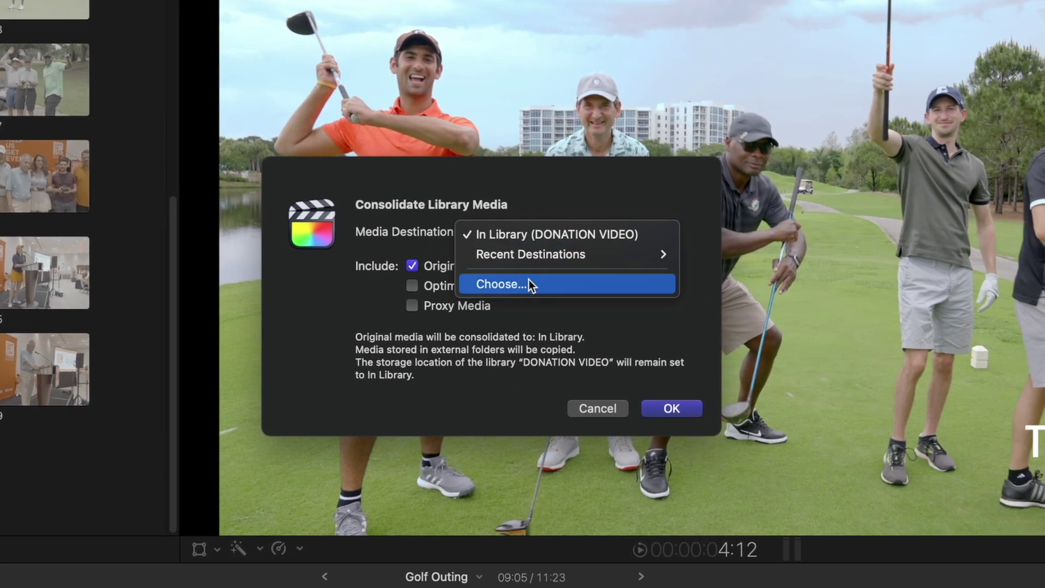
pyautogui.click(528, 279)
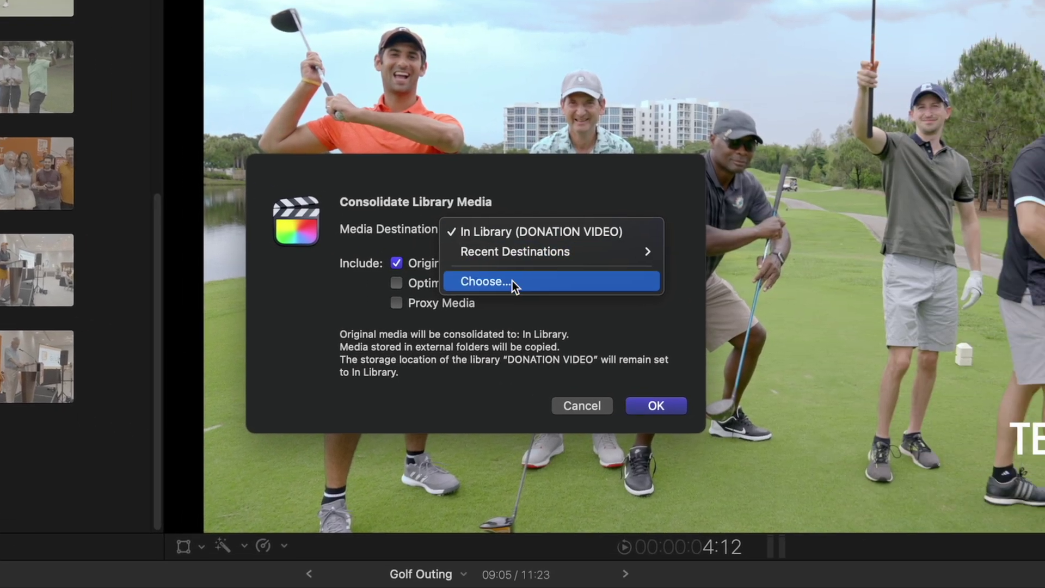
pyautogui.click(109, 535)
pyautogui.write('GOLF VIDEO')
pyautogui.click(575, 305)
pyautogui.click(1003, 529)
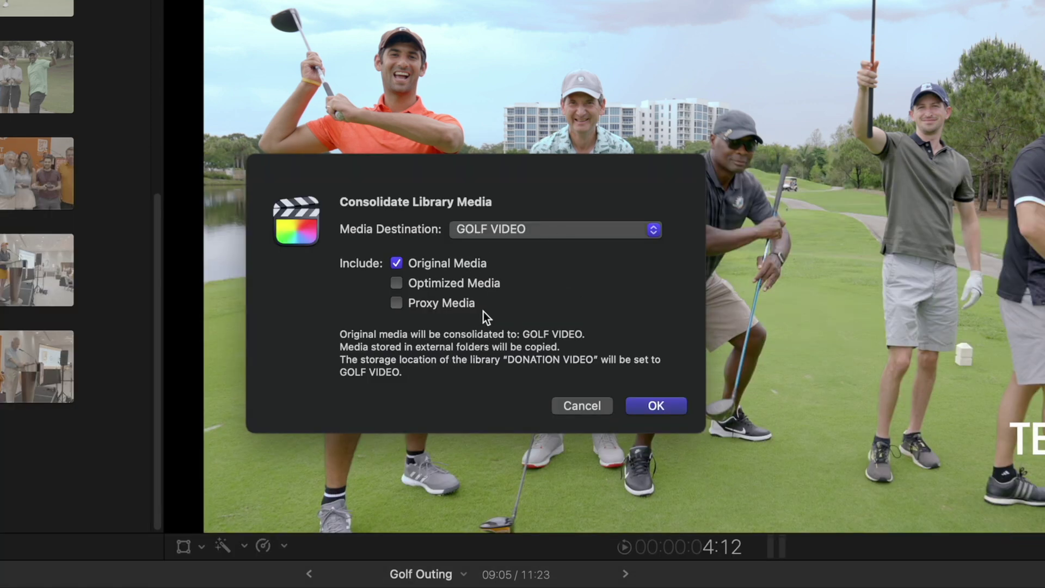
pyautogui.click(655, 406)
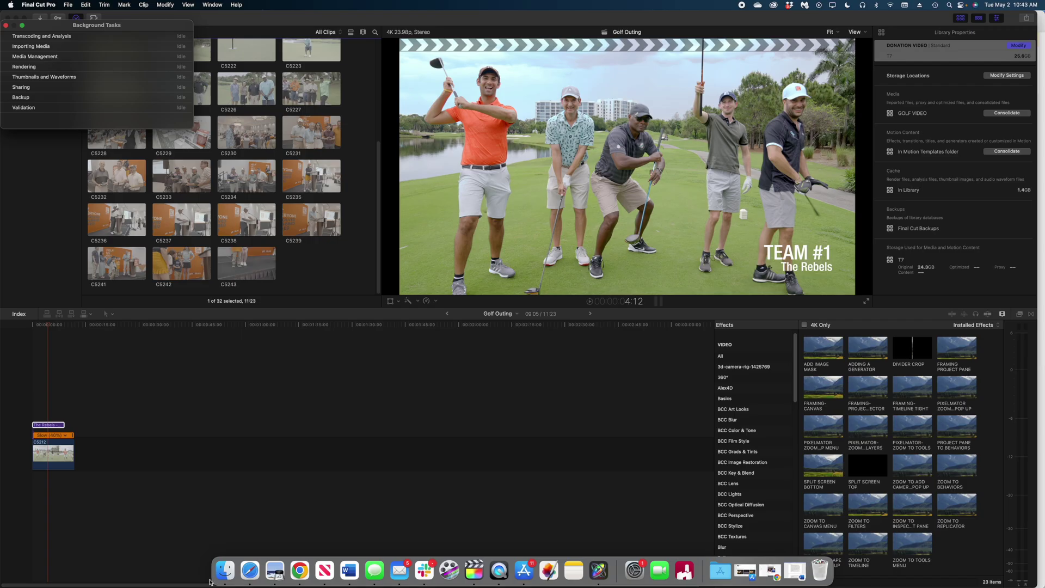
# In Finder, open GOLF VIDEO > Final Cut Original Media > 2020-07-28 on T7.
pyautogui.click(223, 571)
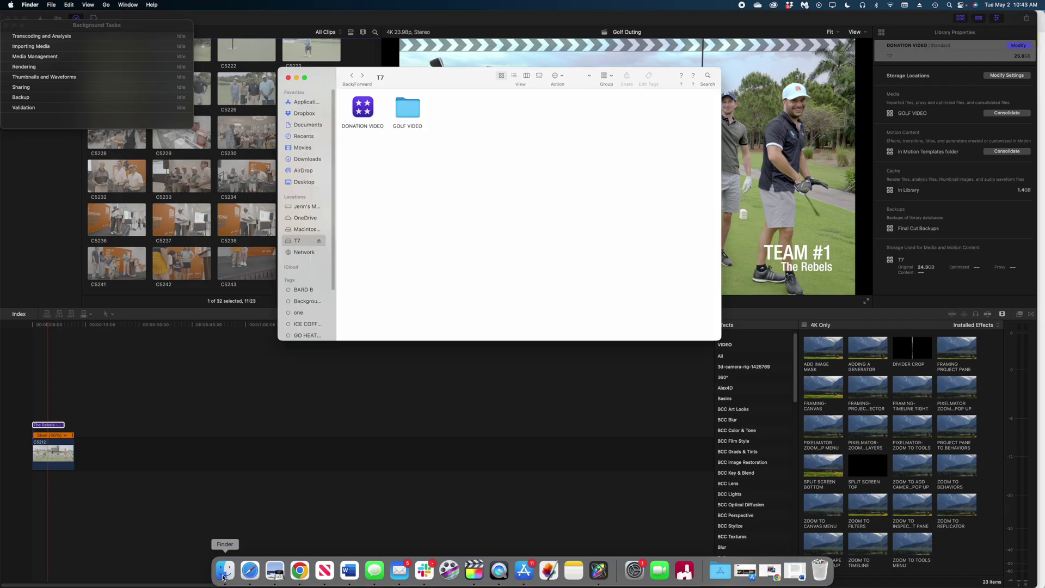
pyautogui.doubleClick(407, 108)
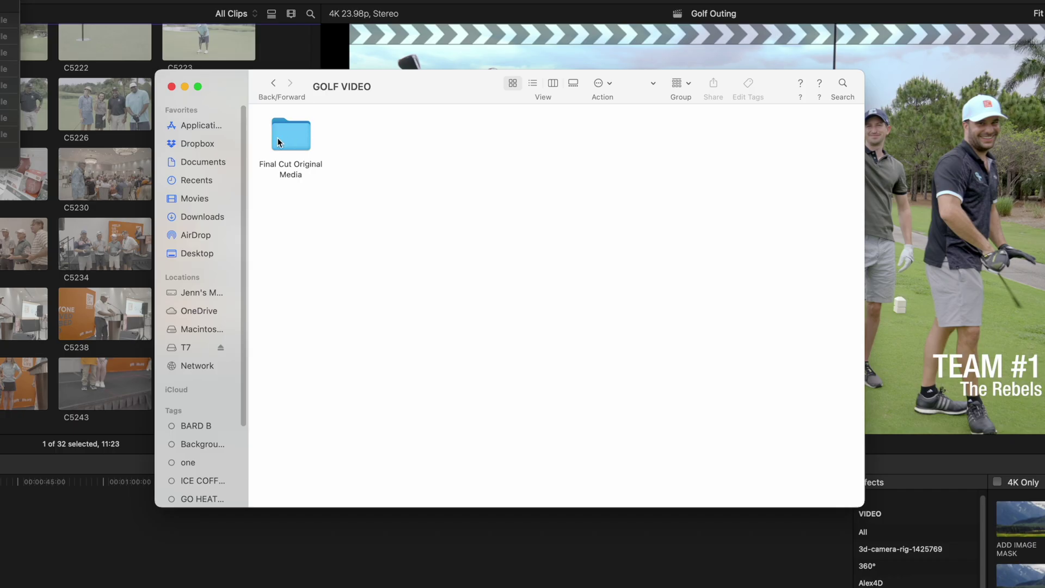
pyautogui.doubleClick(280, 138)
pyautogui.doubleClick(282, 138)
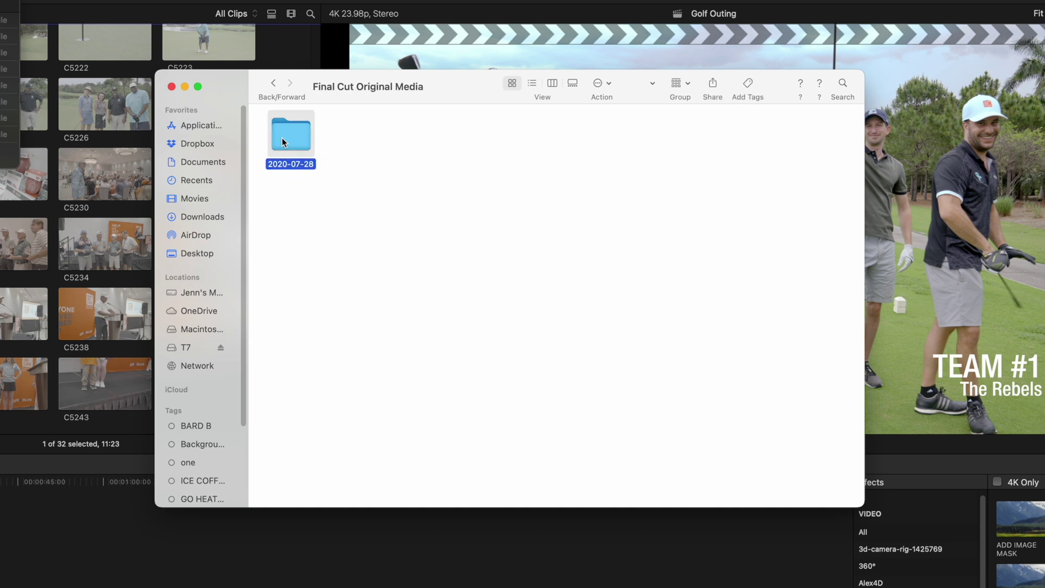